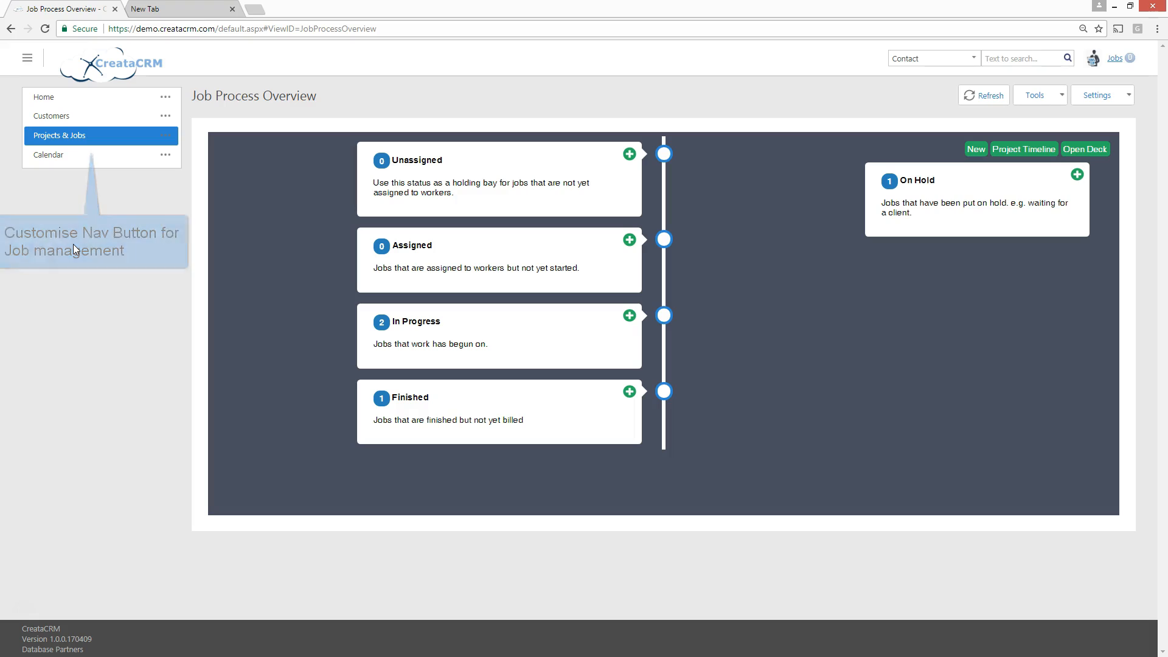
Step: Open the Projects & Jobs process overview and collapse the navigation sidebar
left_click(64, 143)
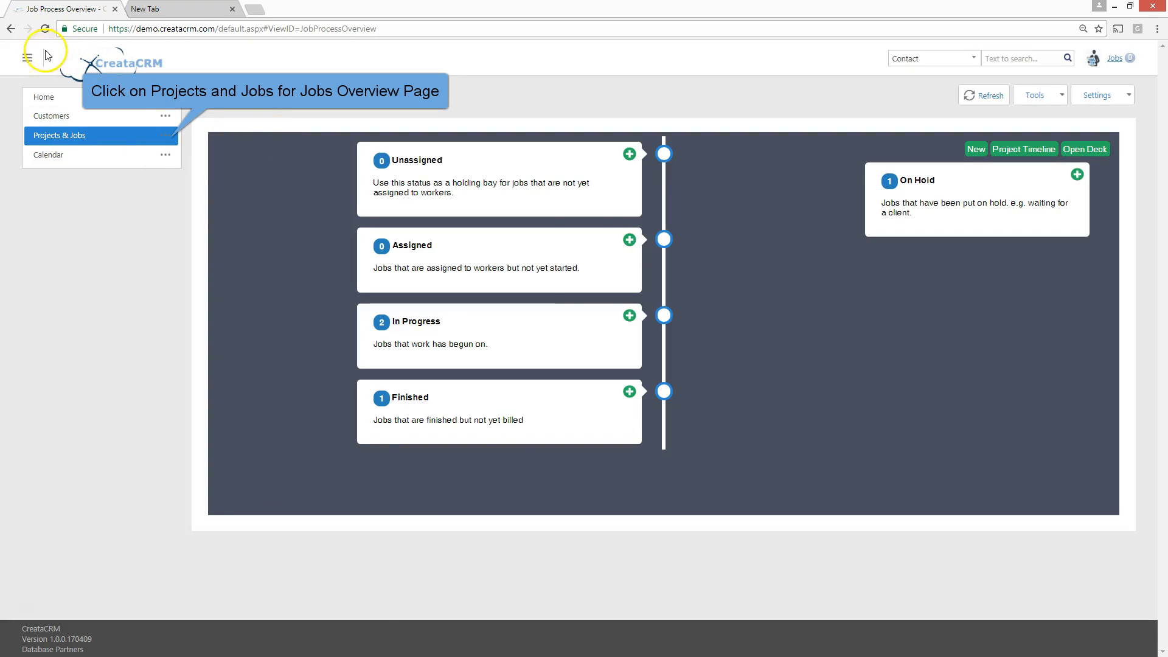
left_click(36, 63)
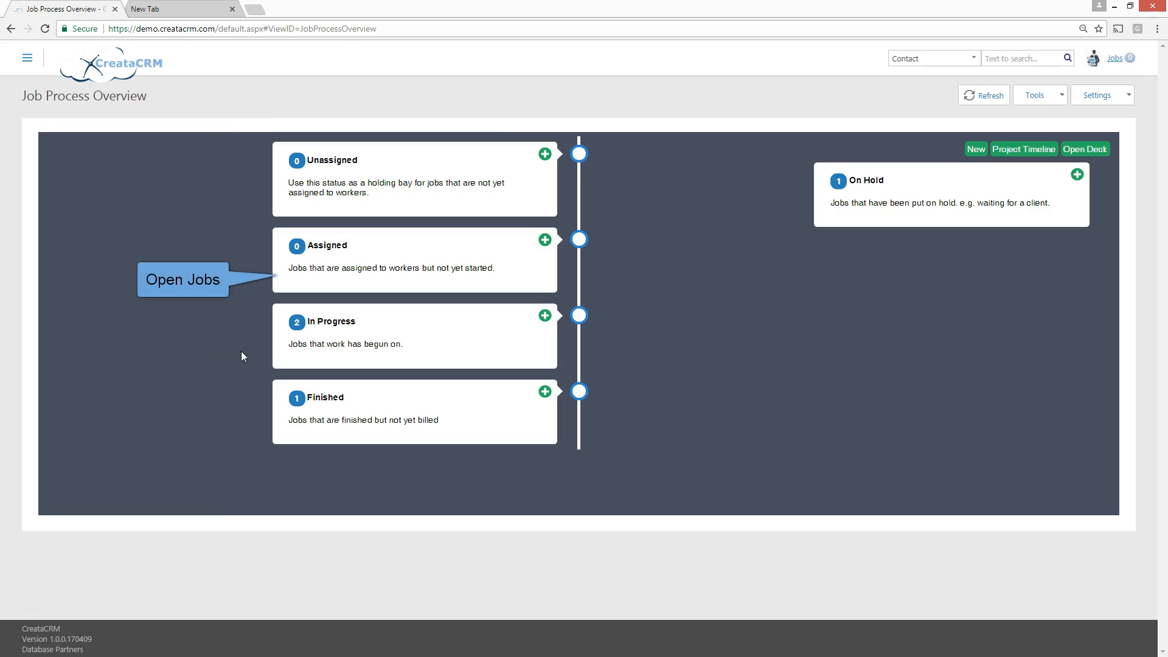
left_click(320, 184)
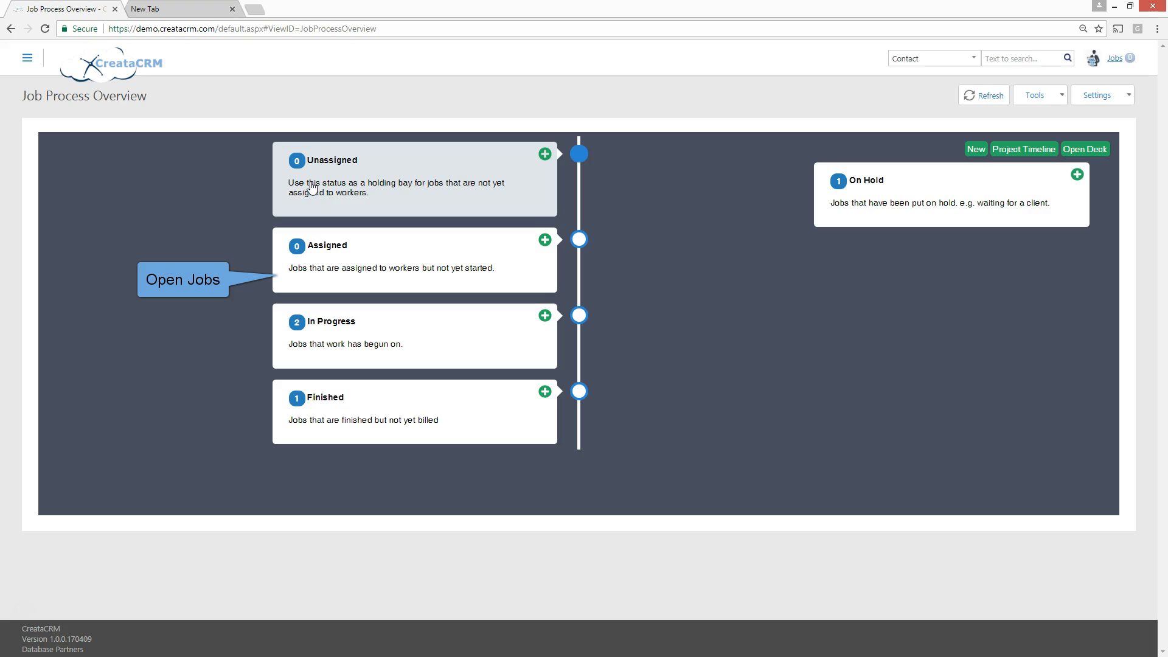
left_click(346, 159)
left_click(323, 165)
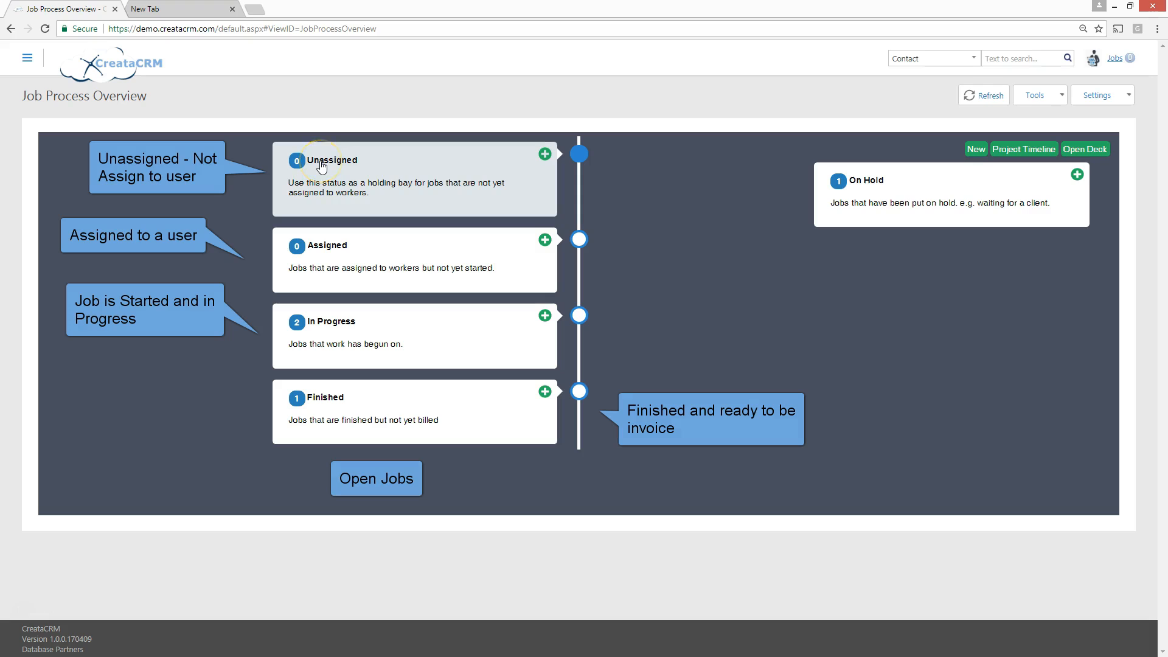
left_click(309, 263)
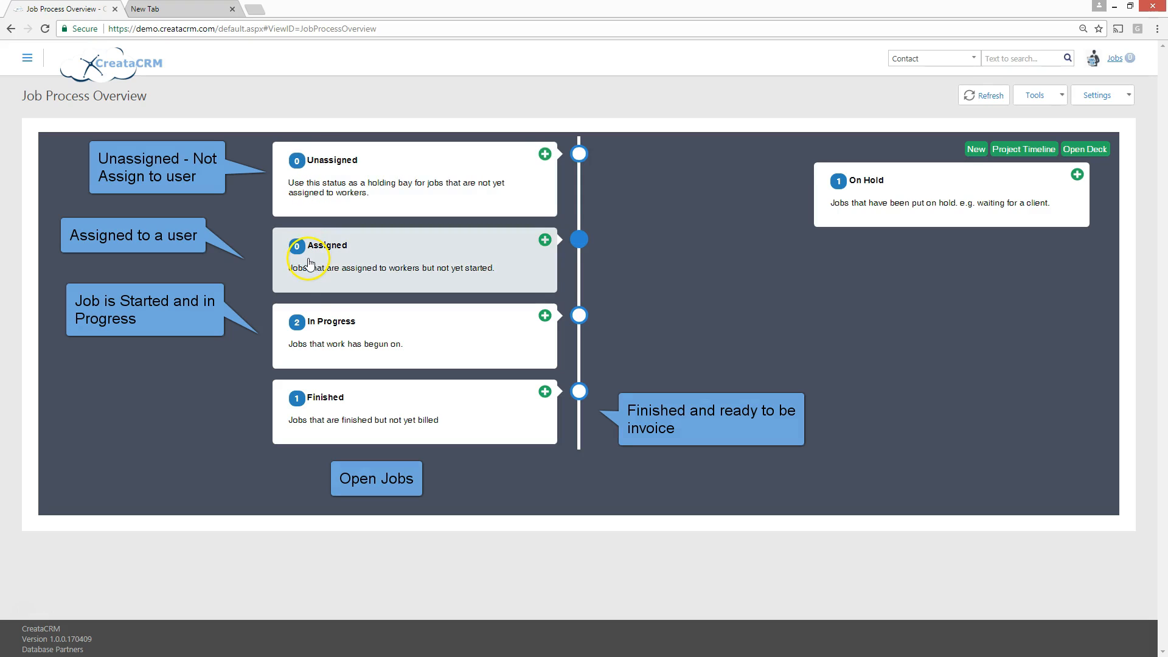
left_click(333, 403)
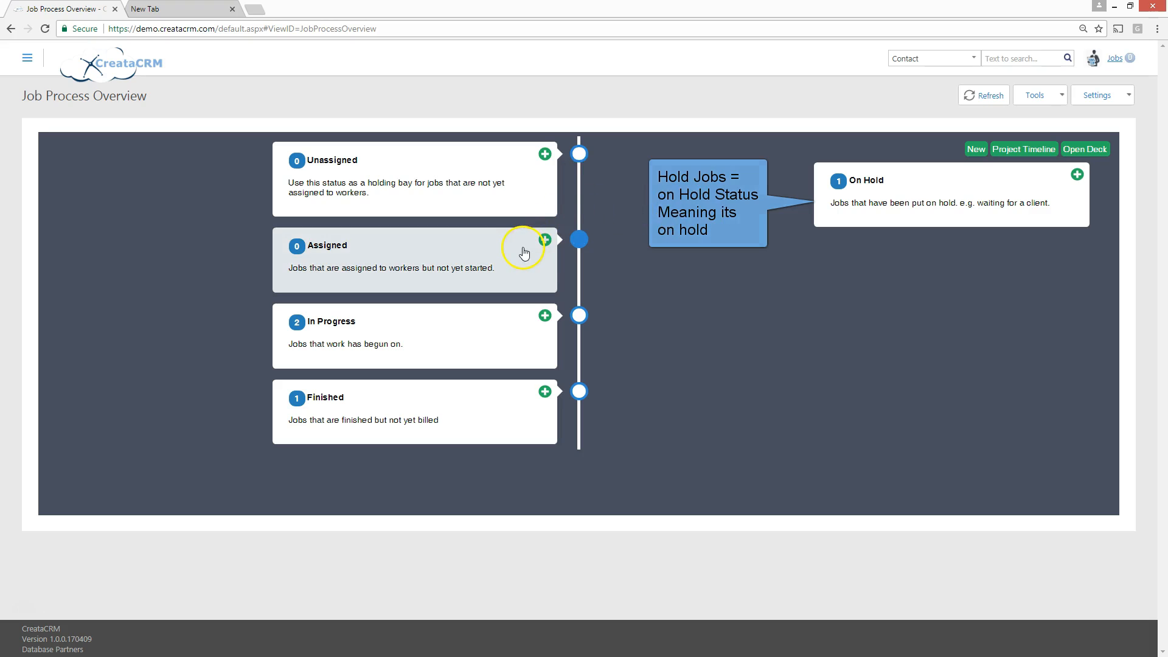
left_click(314, 409)
left_click(303, 399)
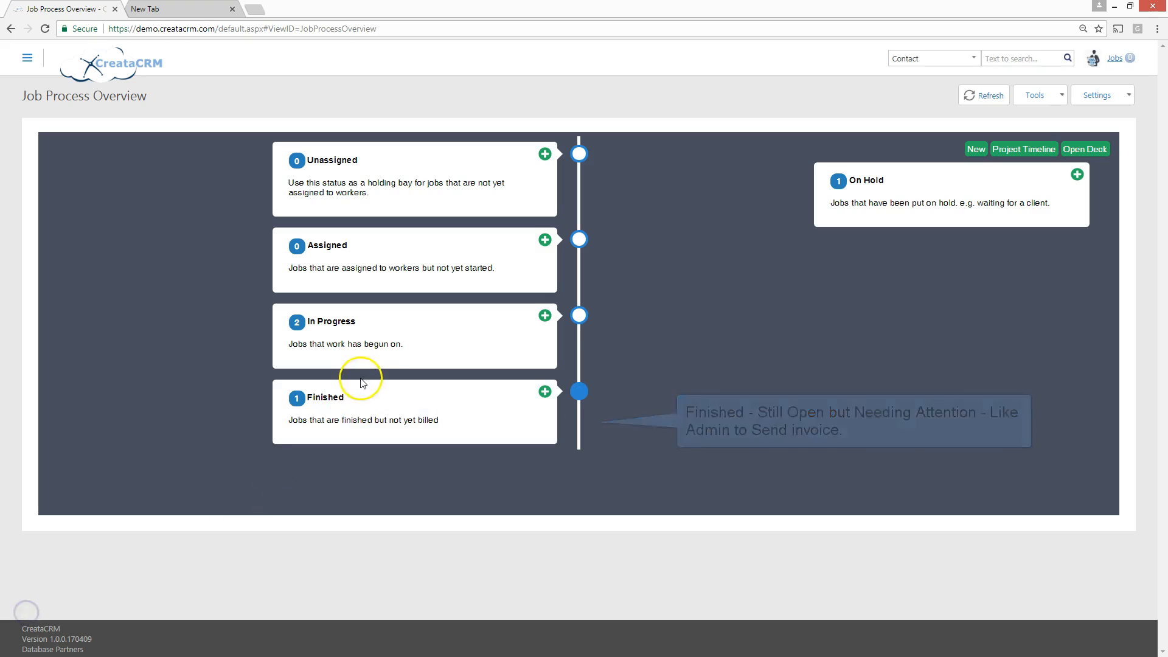
left_click(306, 174)
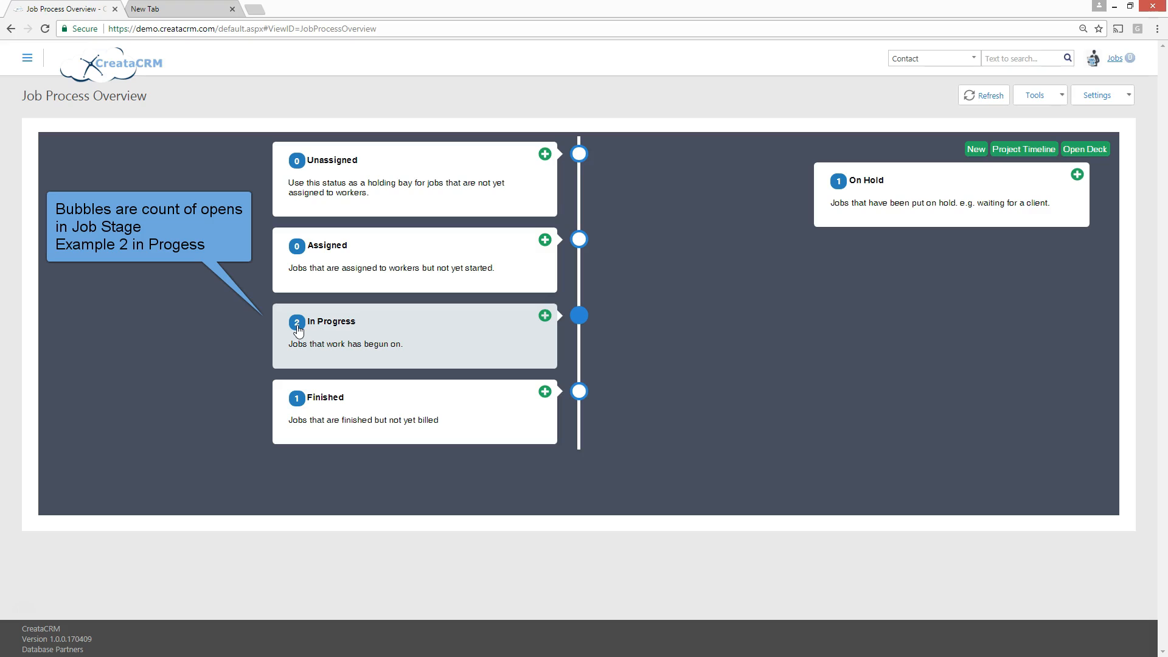
Step: View the list of In Progress jobs and return to the Job Process Overview
left_click(391, 338)
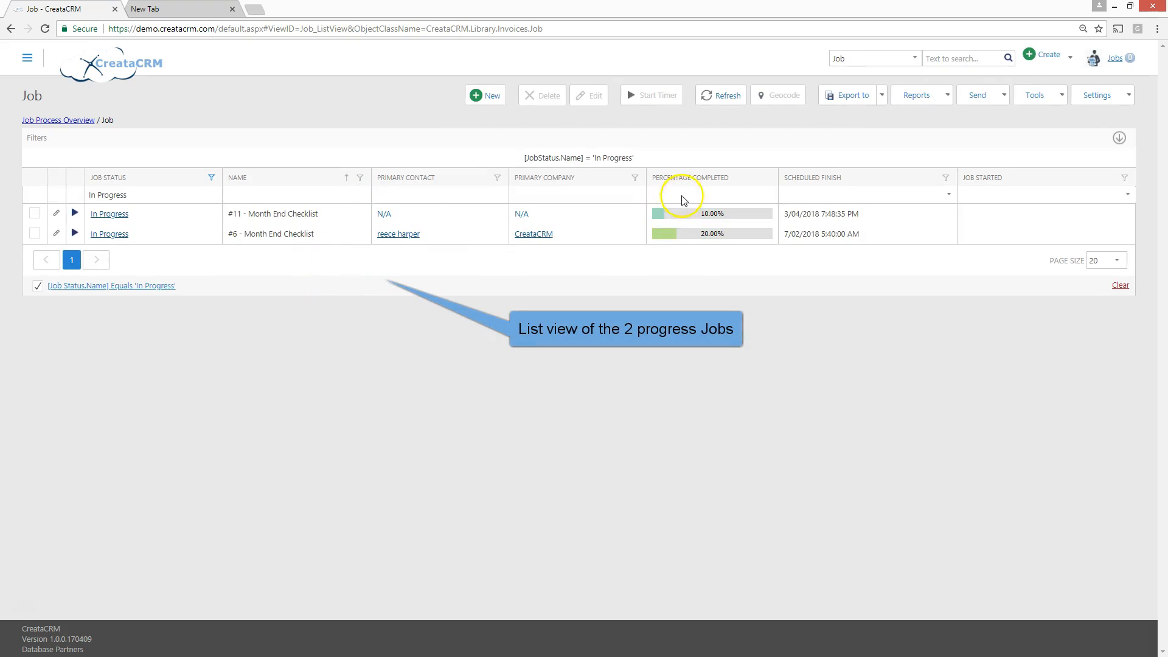
left_click(71, 120)
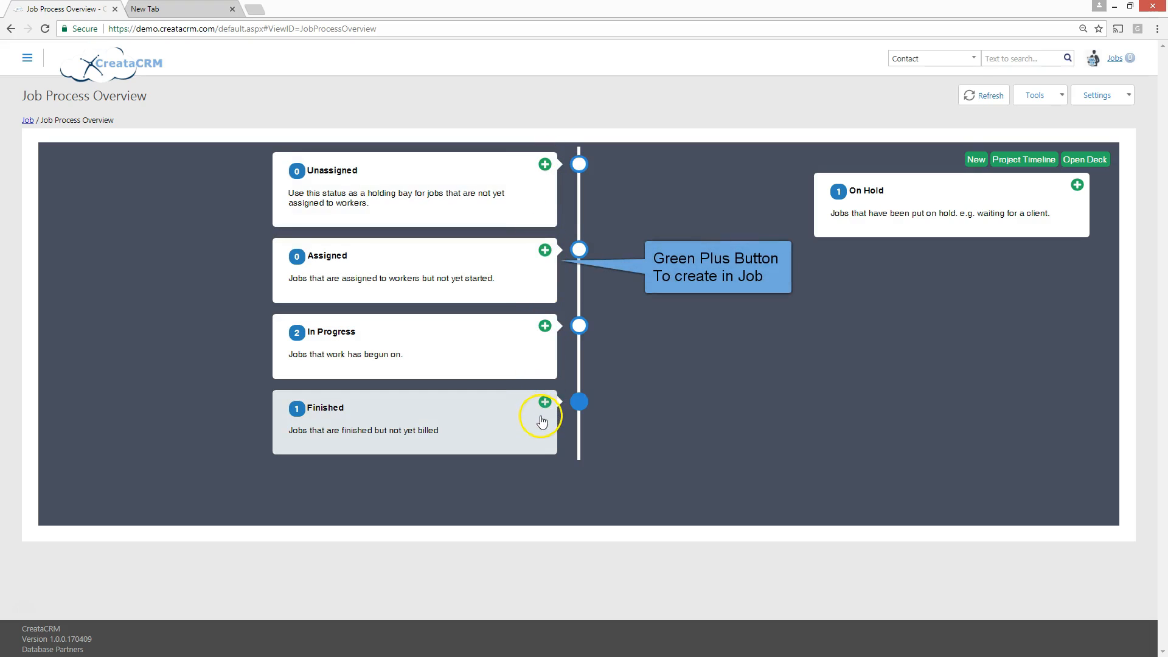
left_click(544, 328)
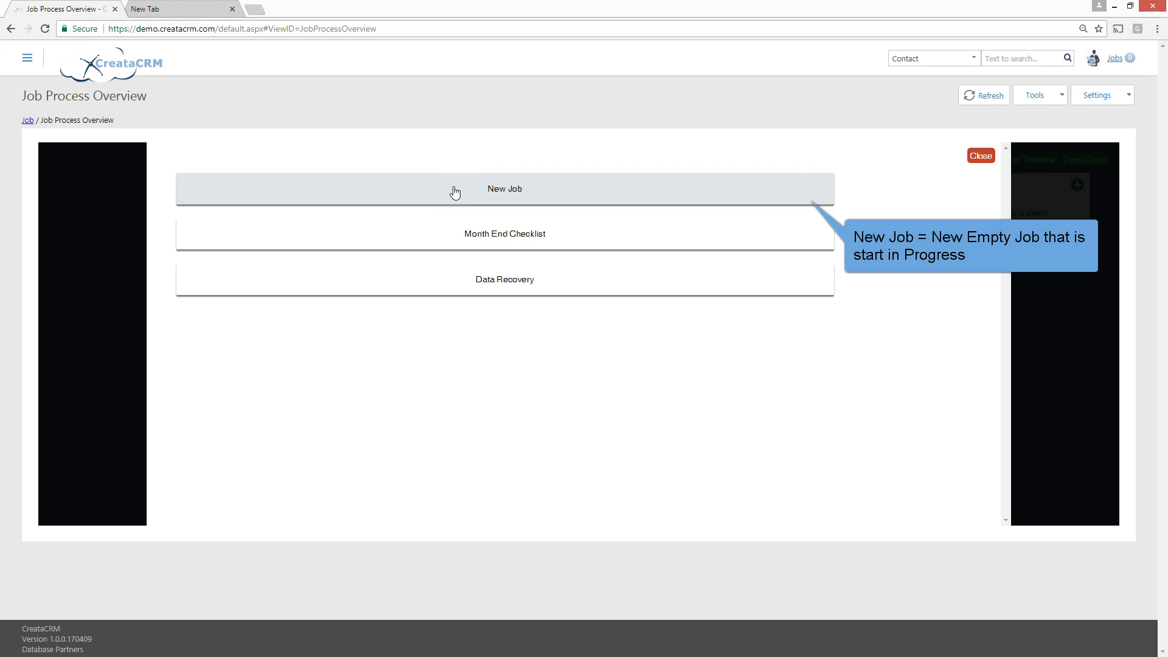
left_click(483, 192)
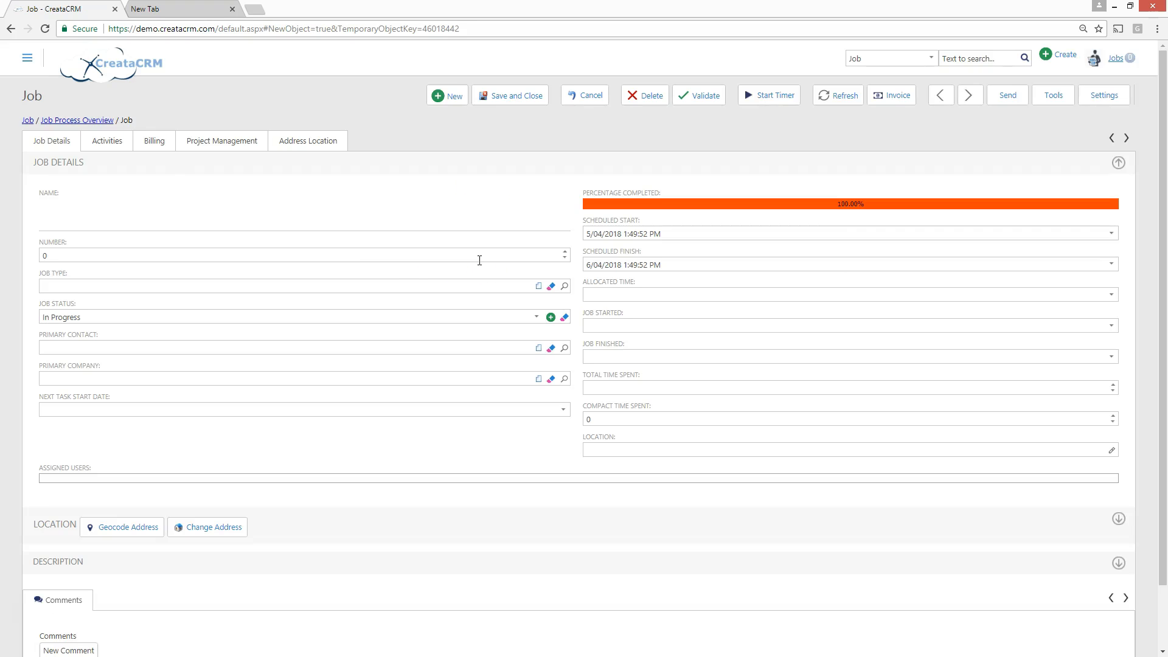
left_click(67, 212)
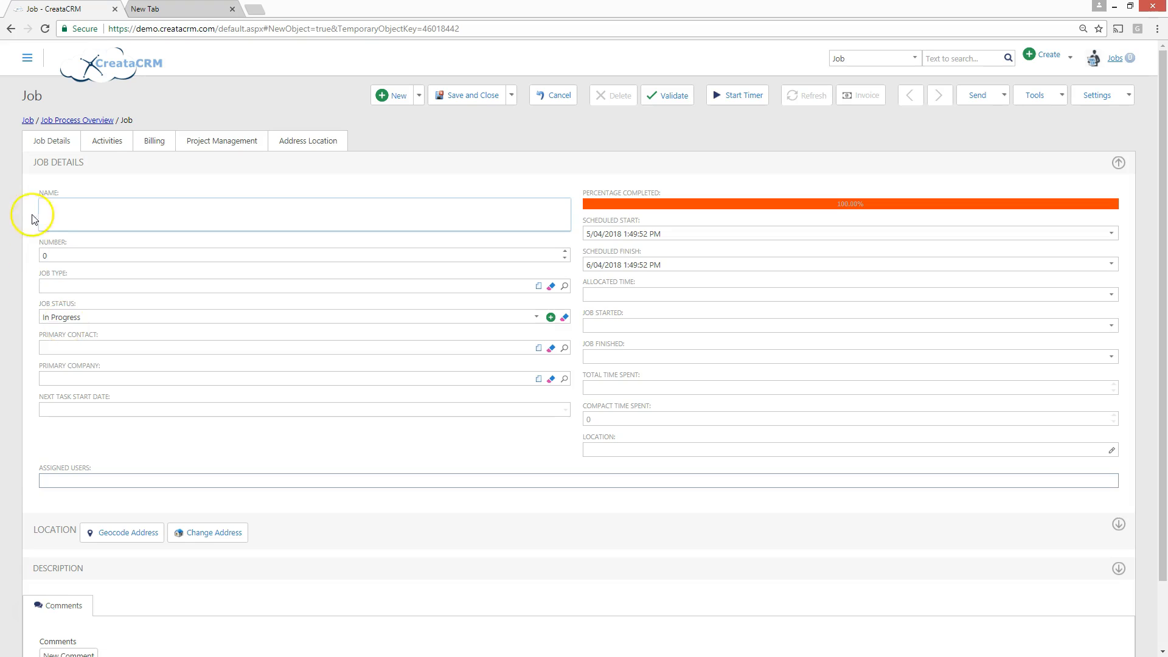
left_click(82, 120)
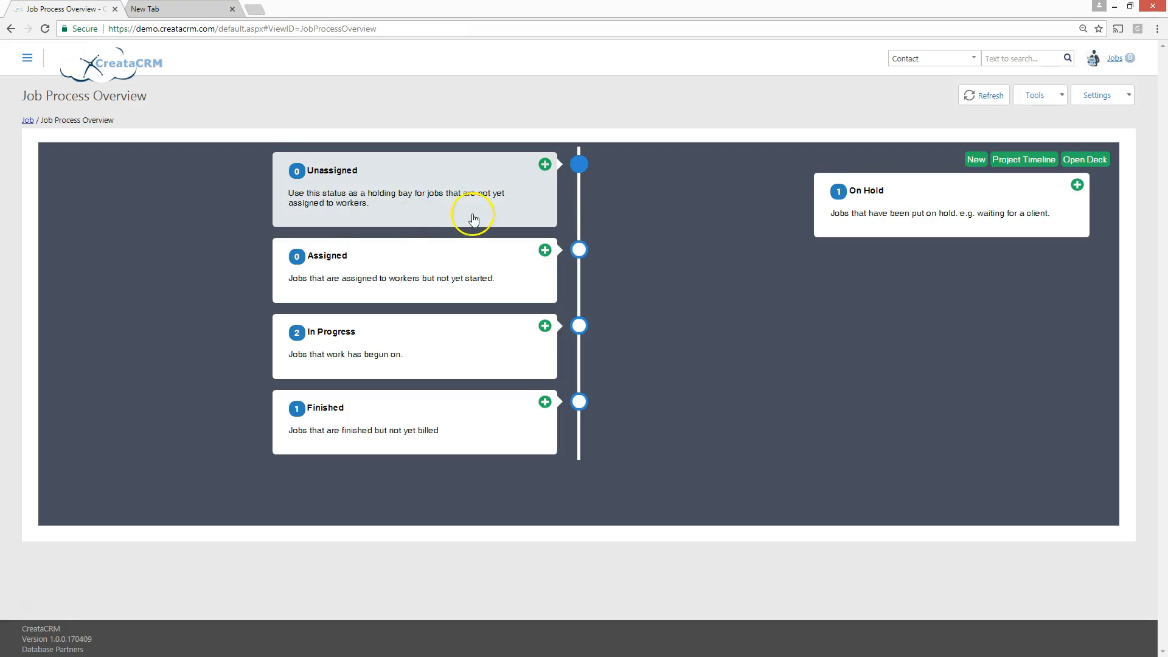
Step: Create an In Progress job from the Month End Checklist template and save it, staying on the job's view
left_click(545, 325)
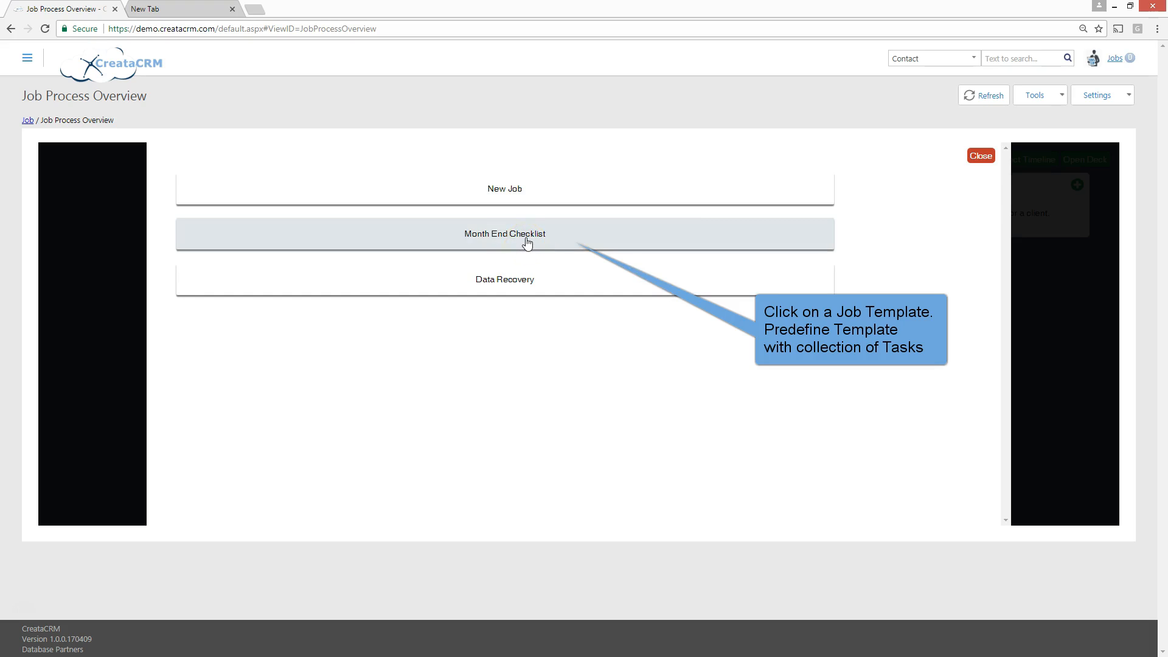
left_click(526, 243)
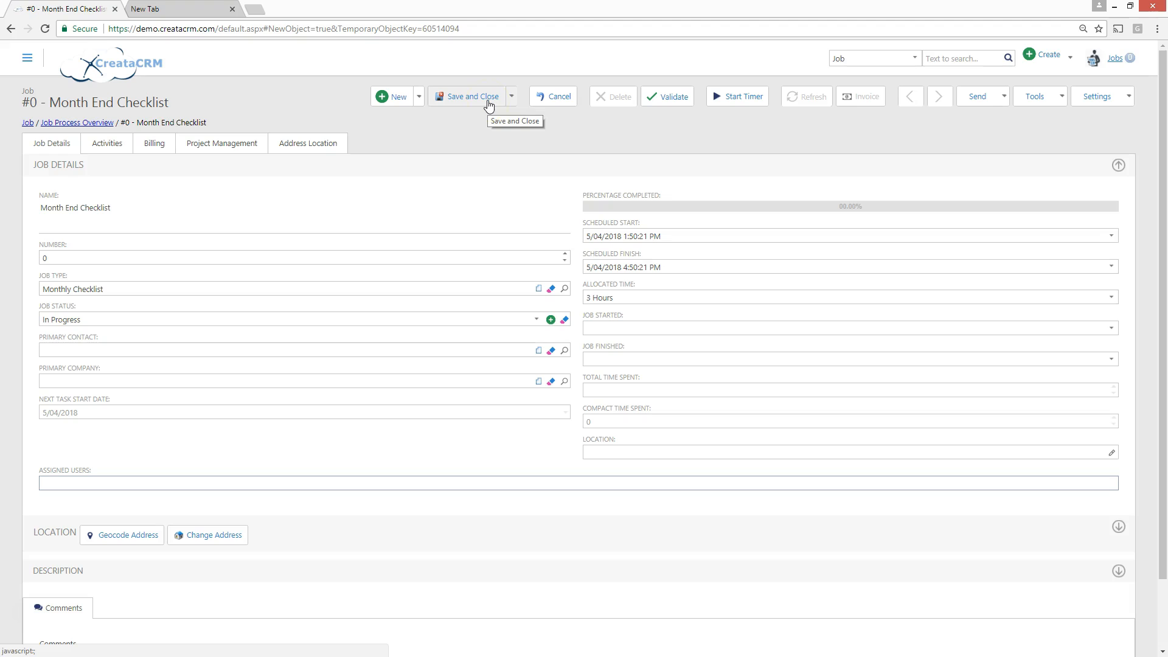
left_click(511, 96)
left_click(469, 166)
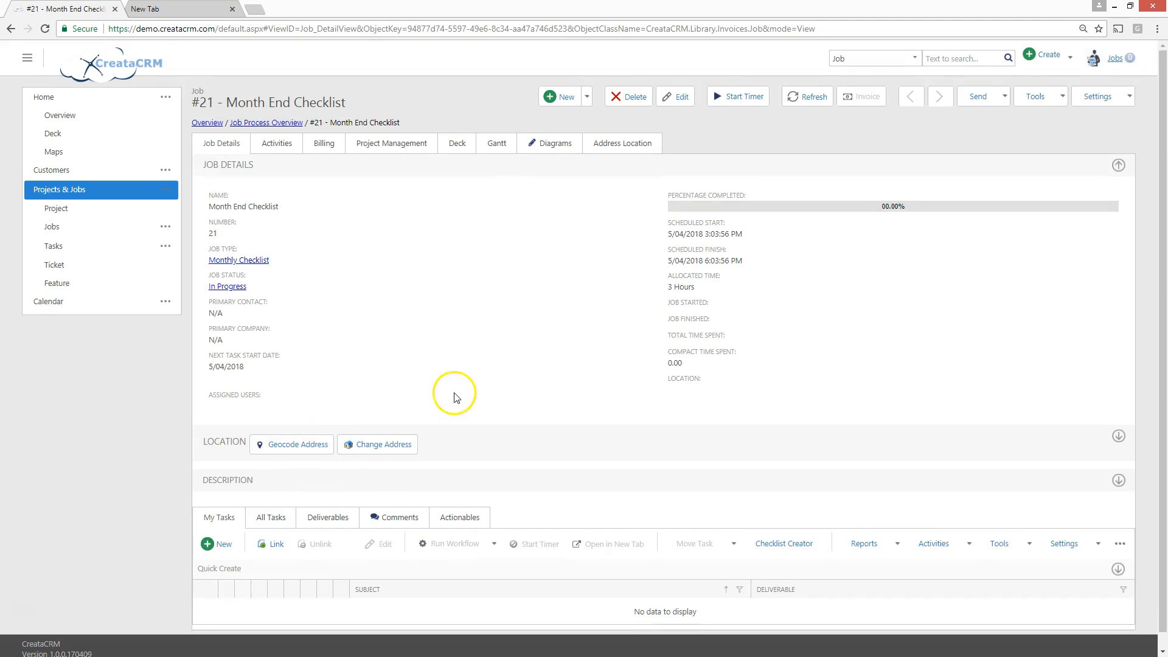
Step: Show all tasks of the Month End Checklist job and review the tasks that come from the template
scroll(456, 396, "down", 1)
left_click(272, 504)
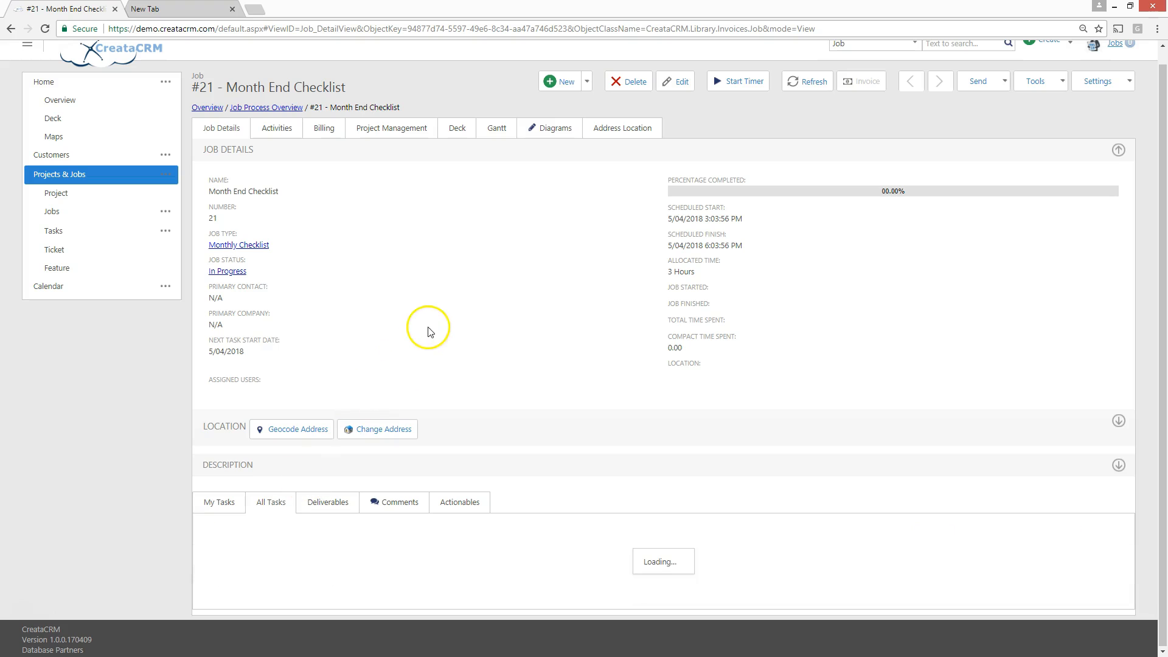
scroll(431, 326, "down", 4)
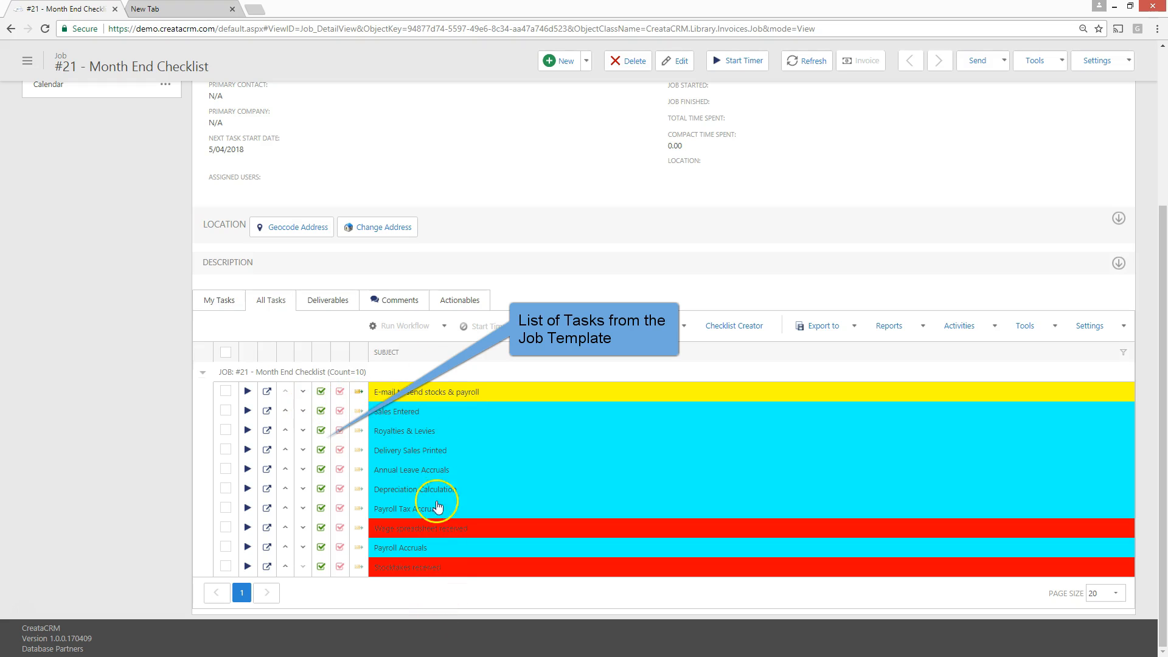
scroll(406, 271, "up", 4)
scroll(406, 270, "down", 4)
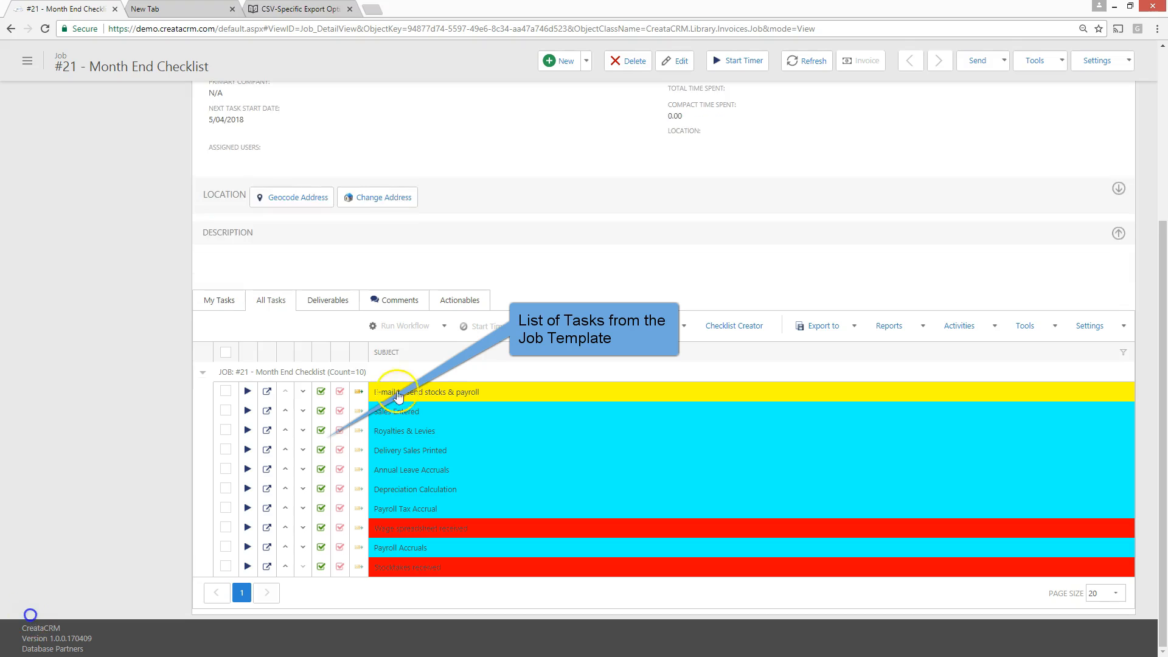
scroll(404, 331, "up", 4)
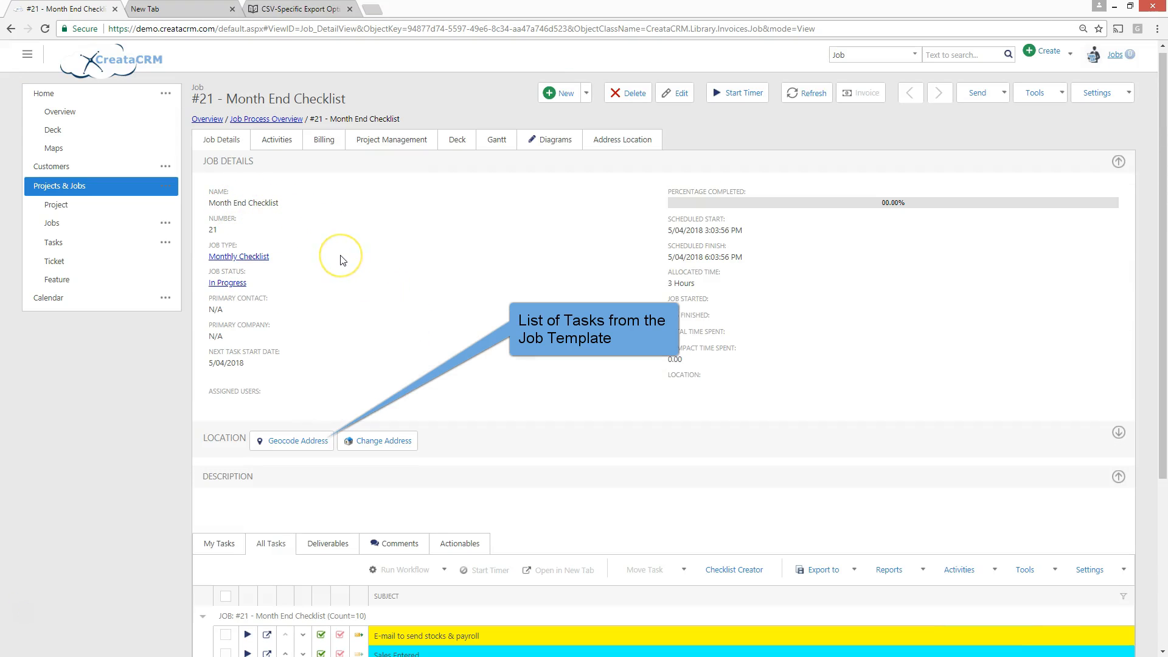
scroll(343, 260, "down", 4)
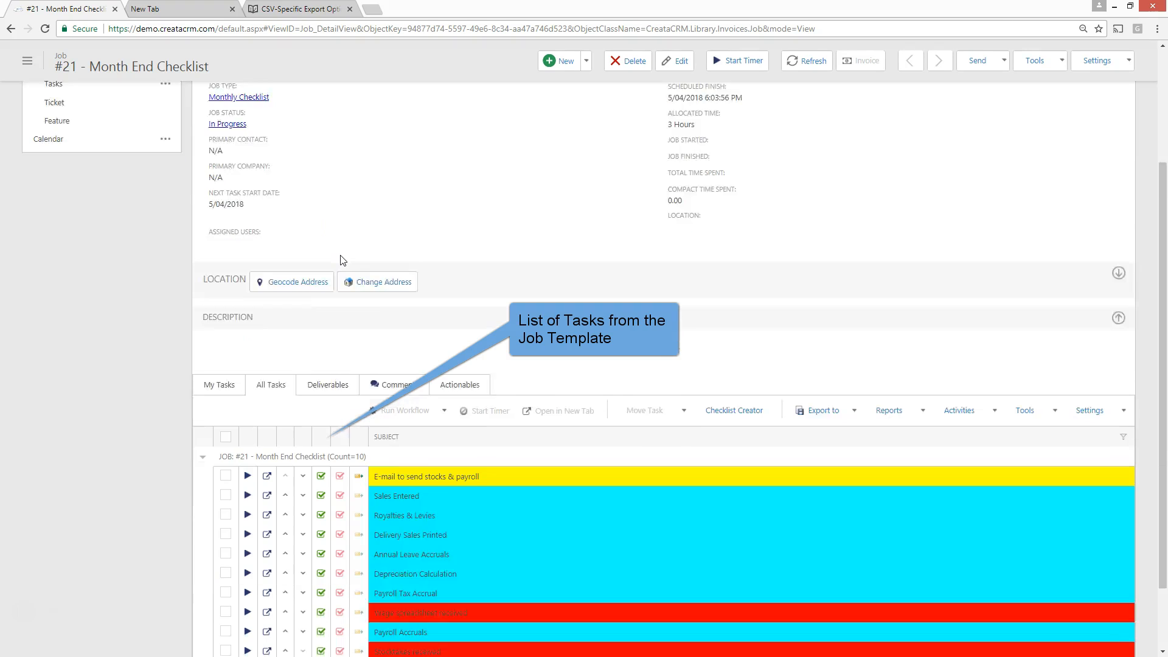
left_click_drag(365, 389, 406, 396)
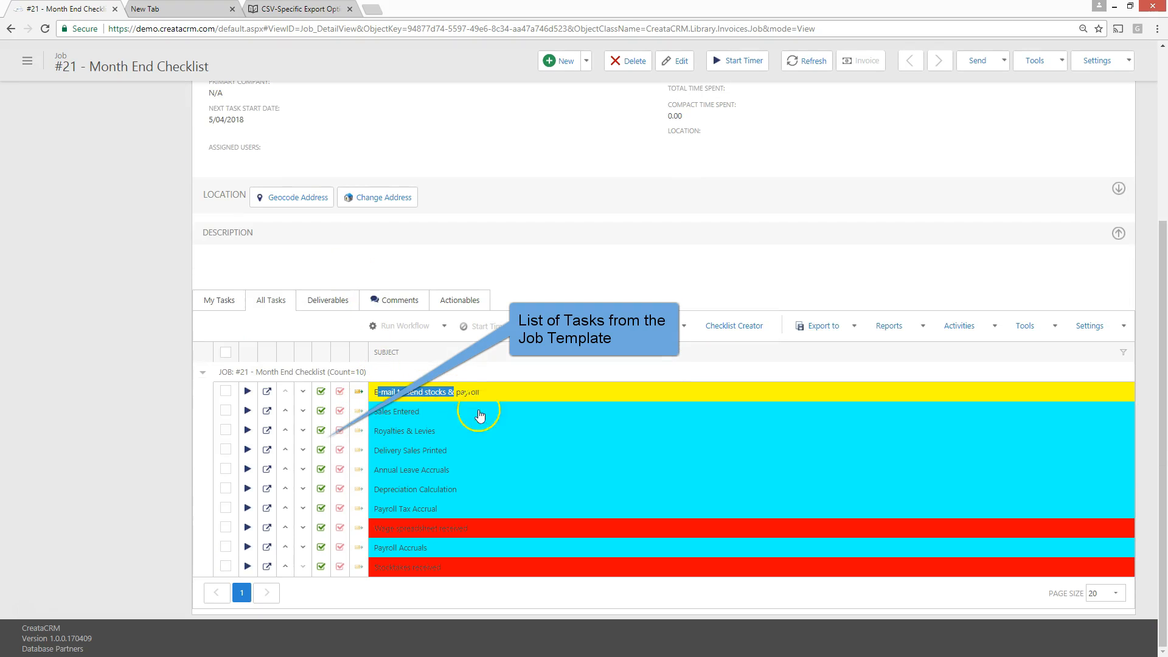
left_click(389, 413)
triple_click(390, 413)
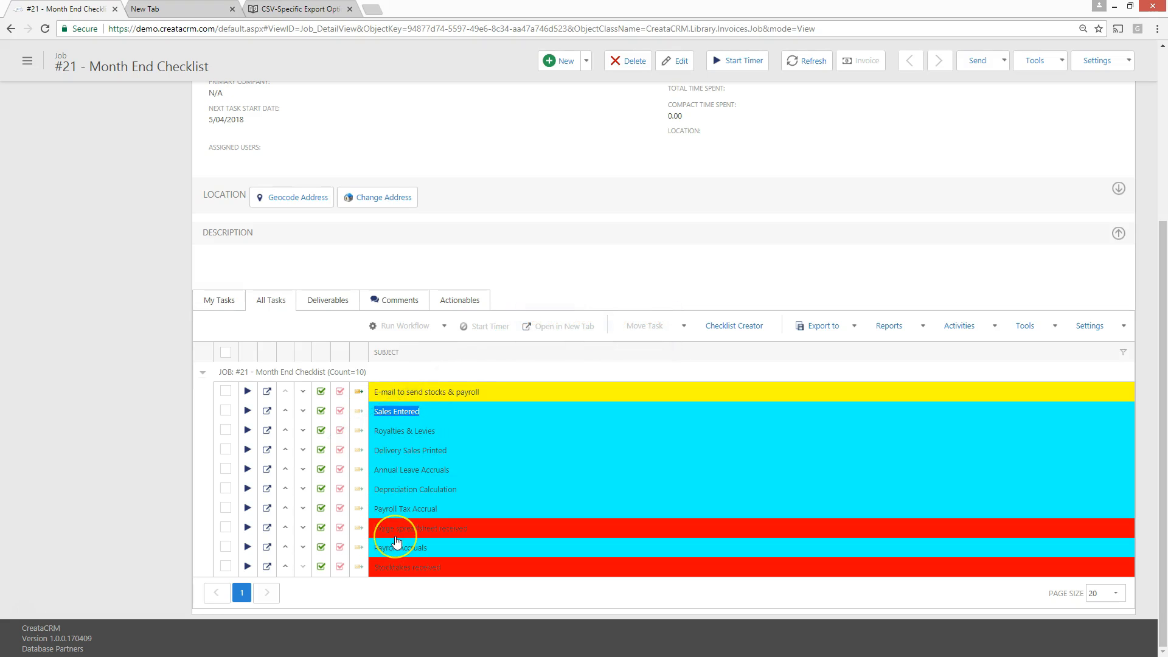
Step: Check the Month End Checklist job's allocated time alongside its task list
scroll(396, 541, "up", 4)
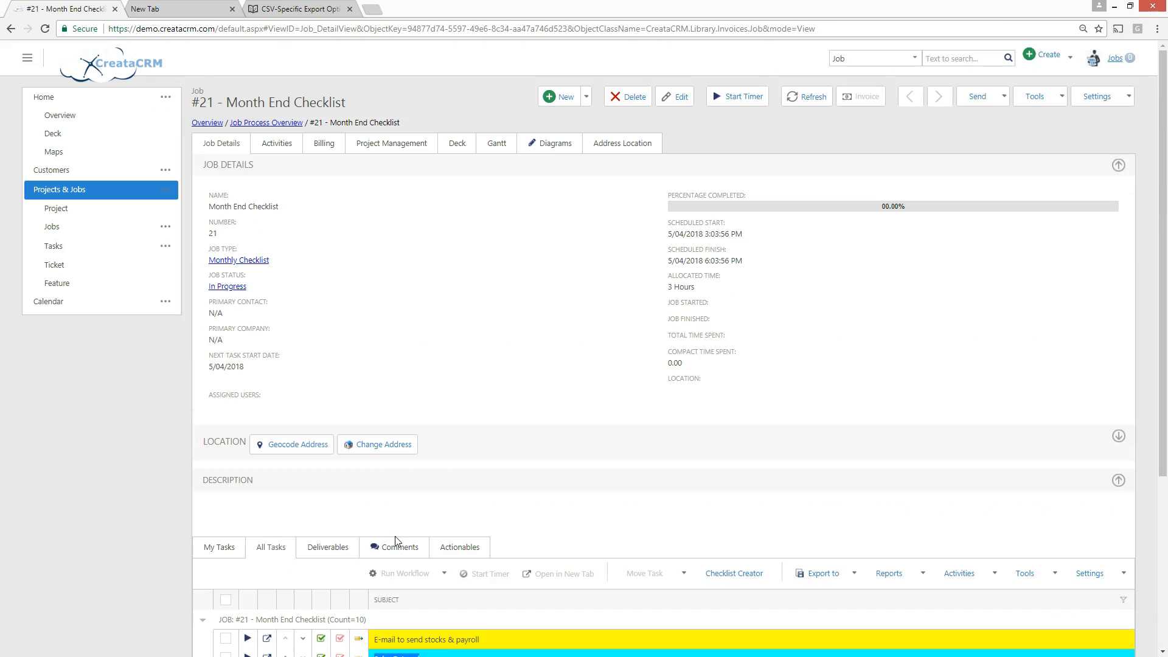
left_click_drag(667, 287, 680, 288)
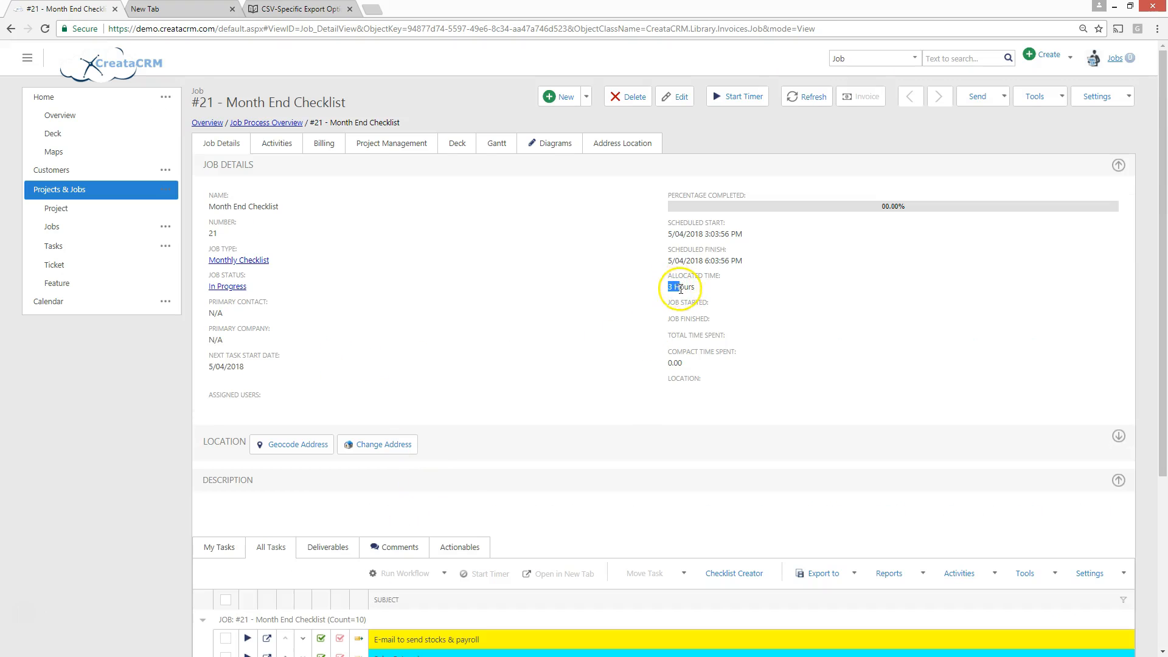
scroll(253, 487, "down", 4)
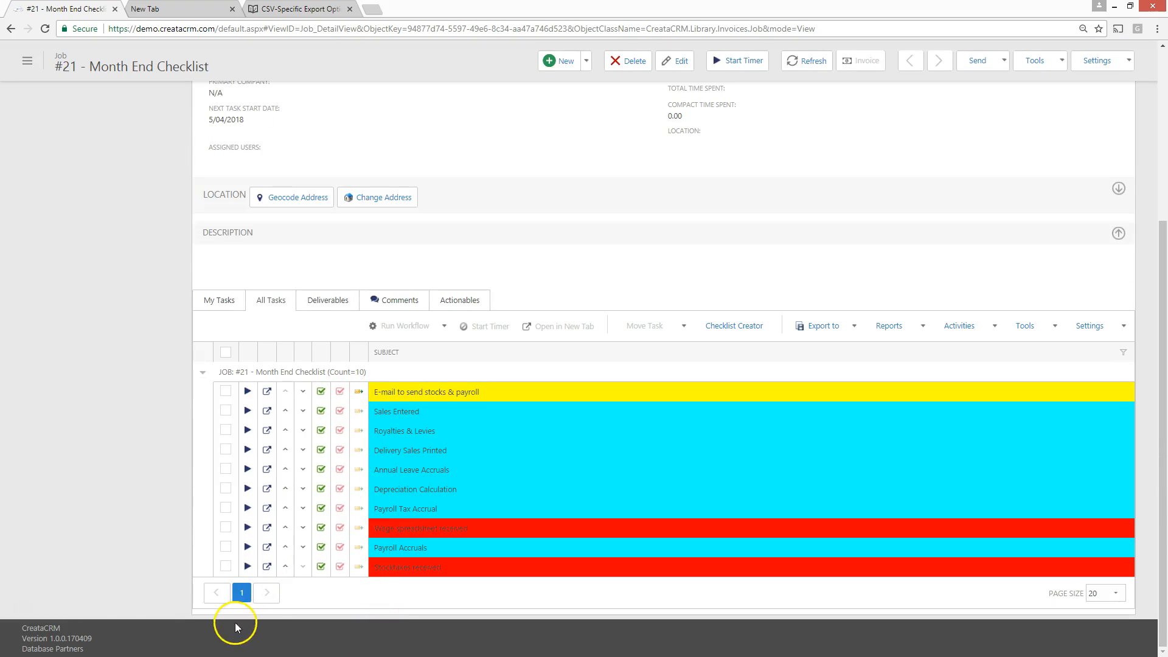
scroll(289, 344, "up", 4)
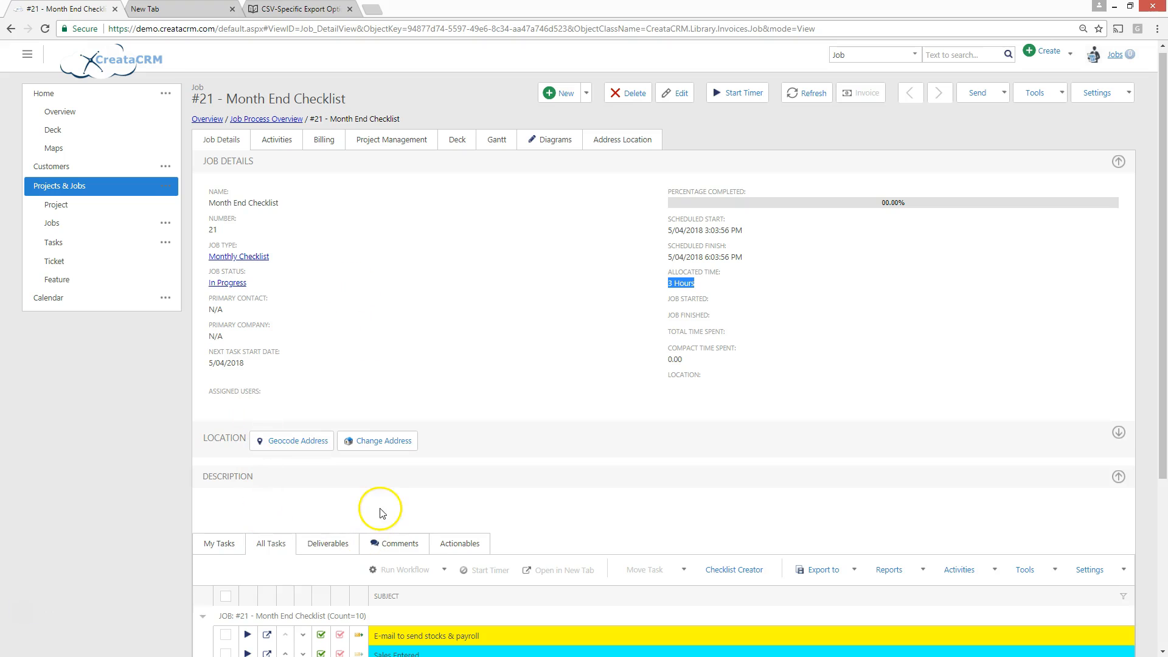
Step: View the project timeline from the job overview and return to the jobs timeline
left_click(77, 185)
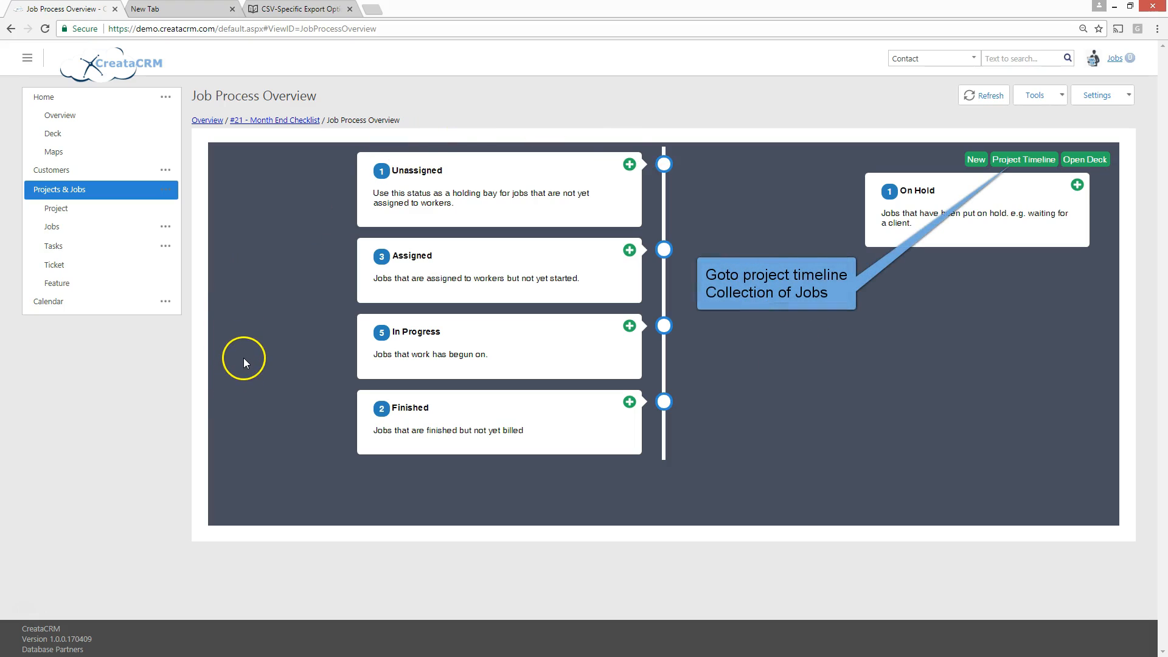
left_click(1027, 161)
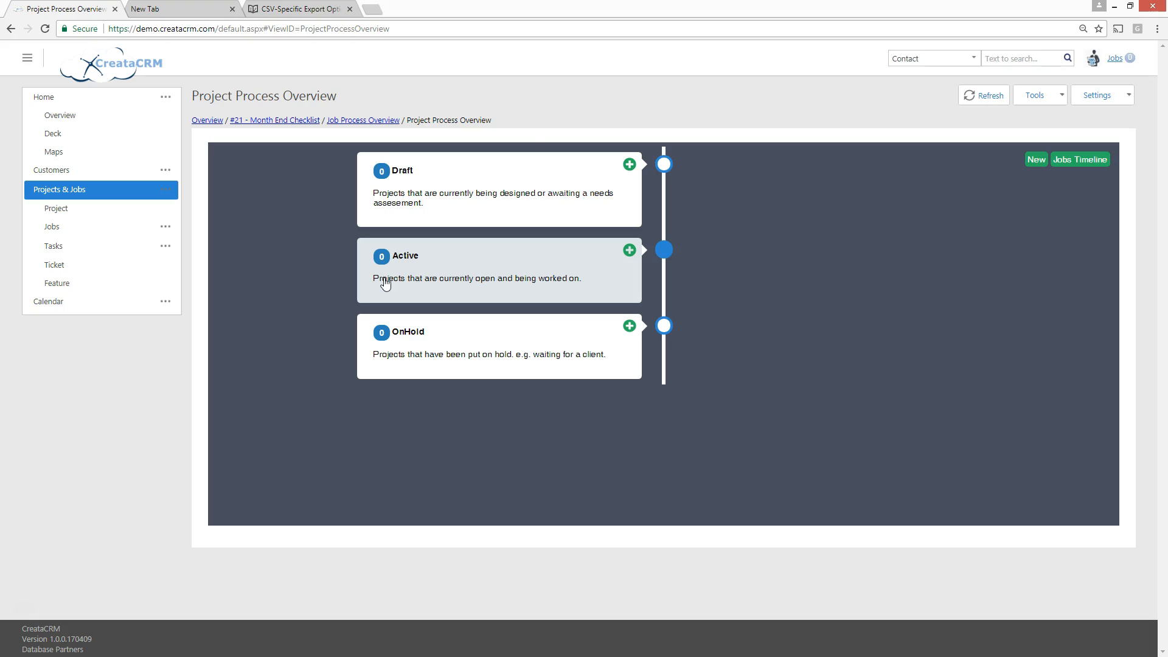
left_click(597, 259)
left_click(1066, 158)
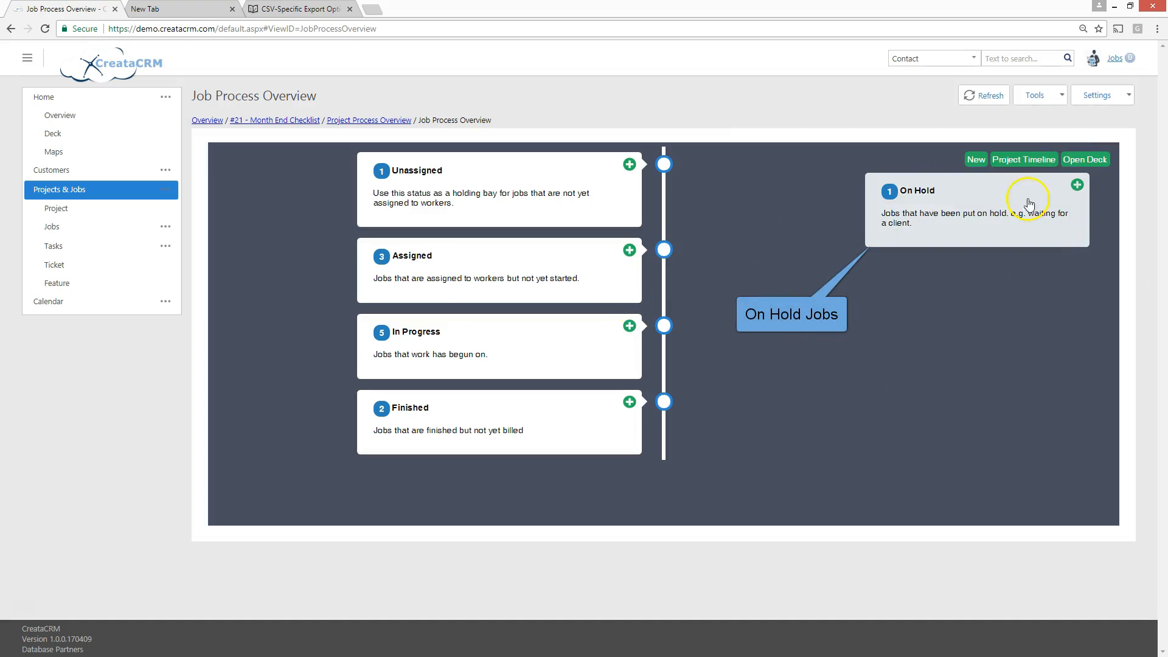
Step: Change the status of the On Hold job "sfsd" to In Progress, save and close it, and return to the Job Process Overview
left_click(940, 211)
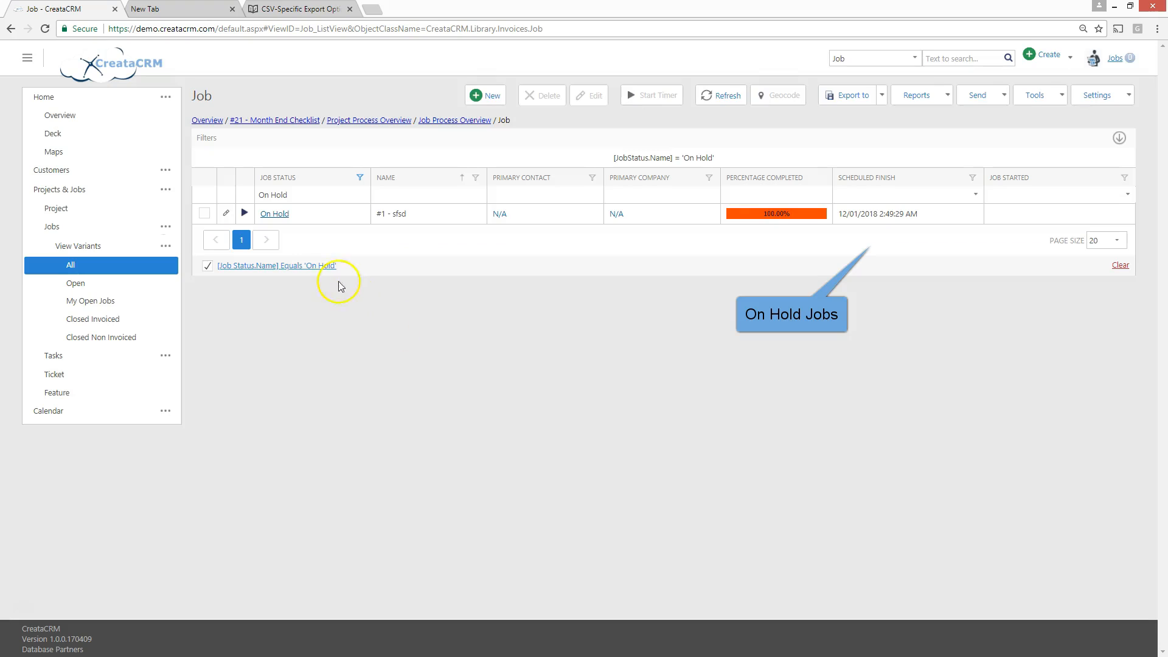
left_click(226, 215)
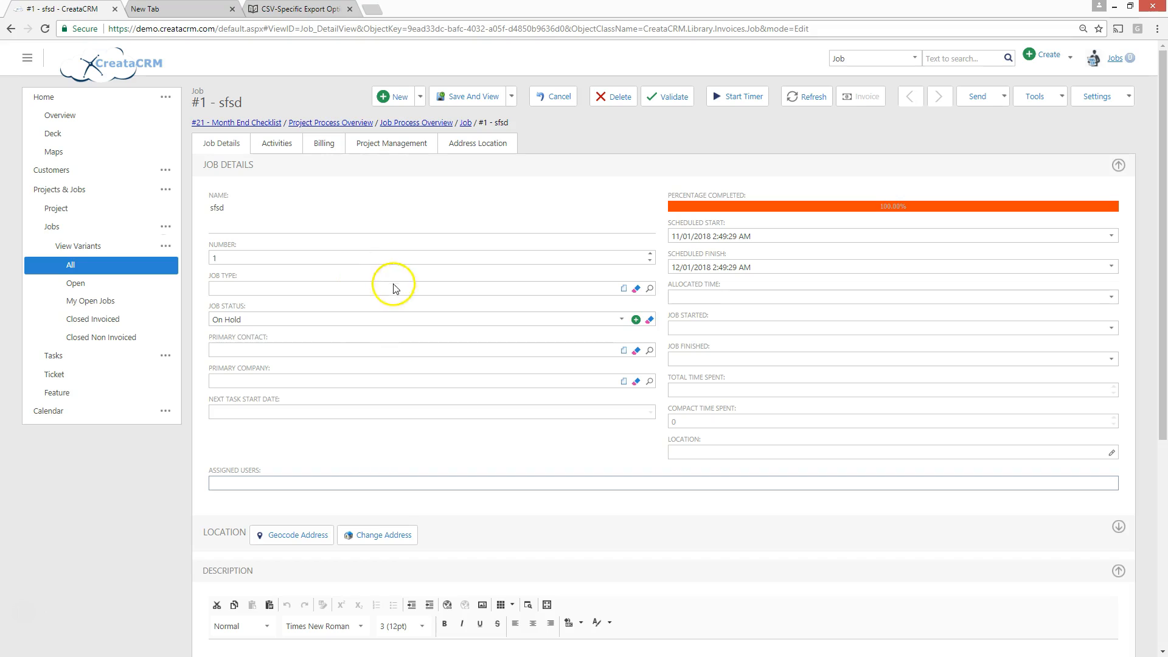
left_click(295, 319)
left_click(250, 395)
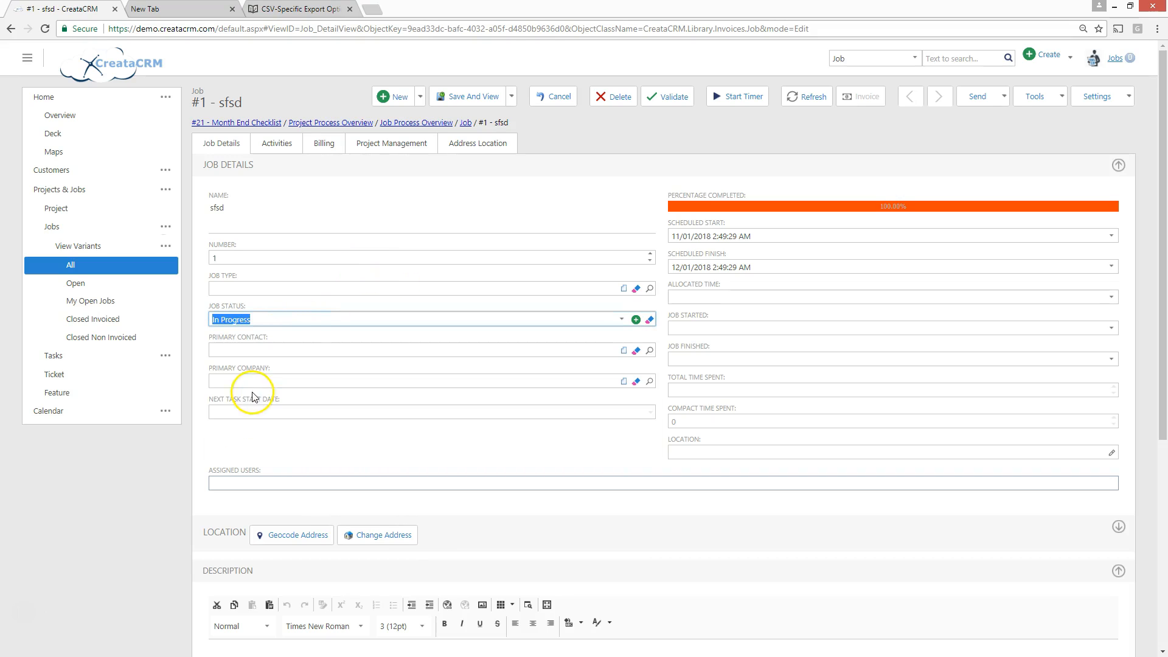
left_click(511, 96)
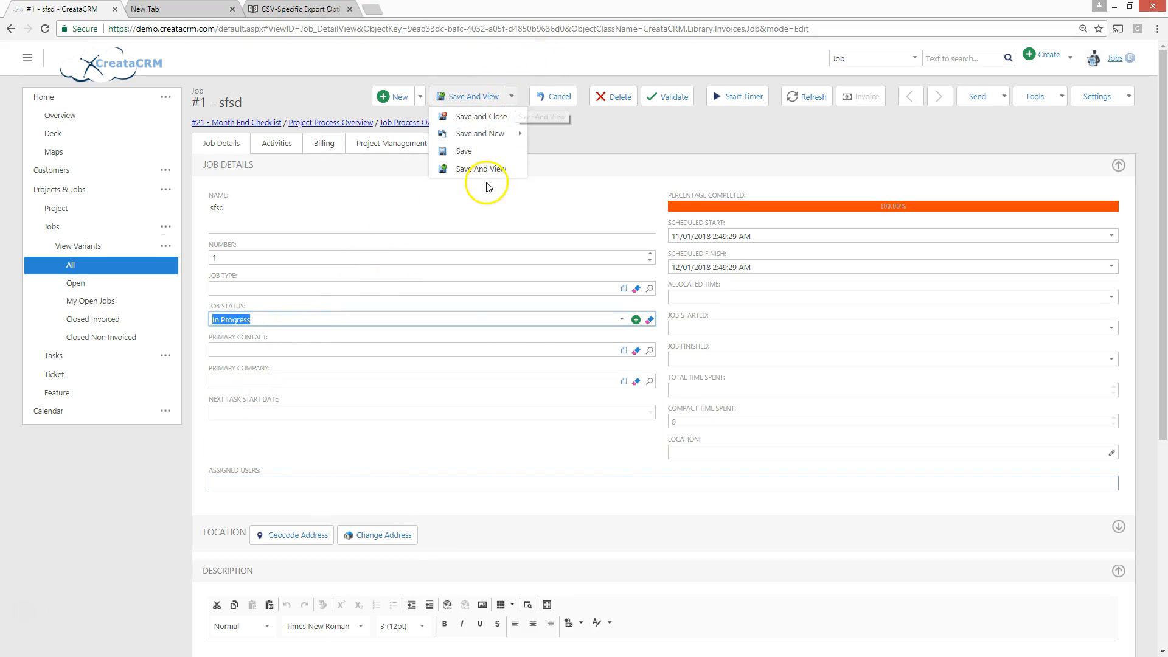
left_click(493, 117)
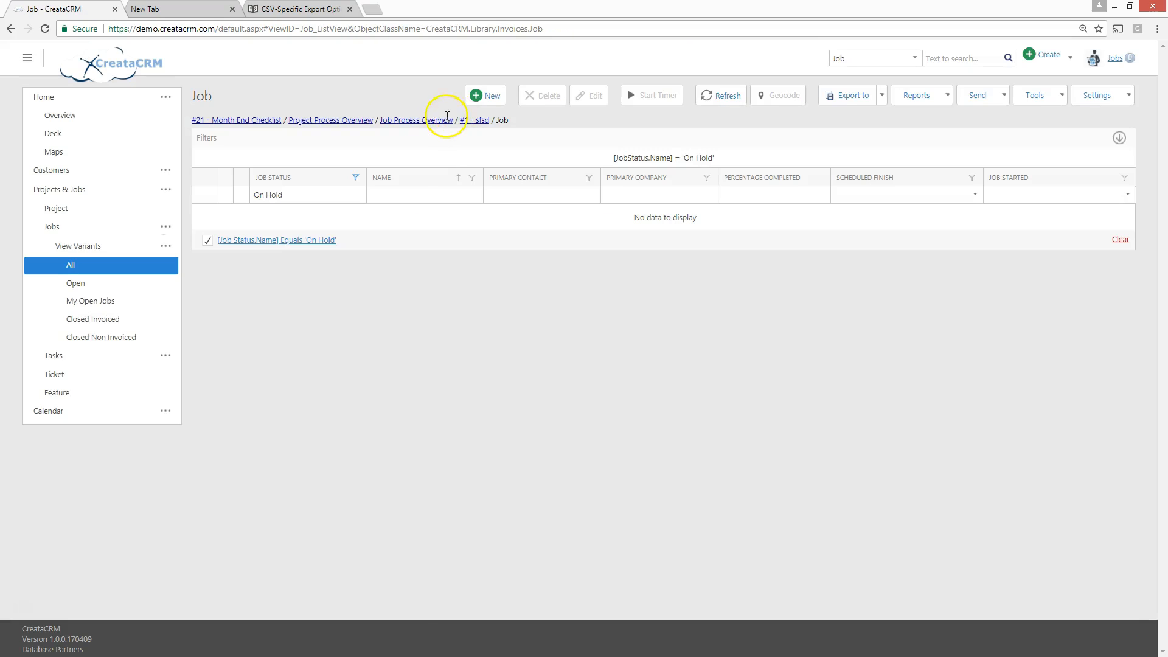
left_click(430, 121)
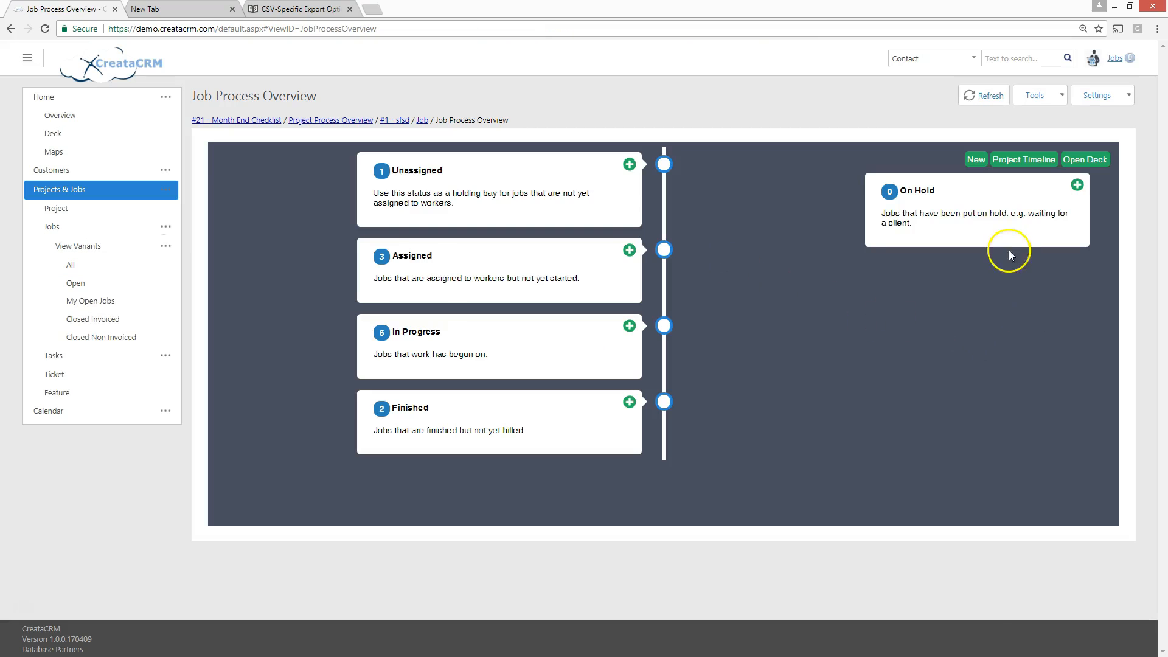